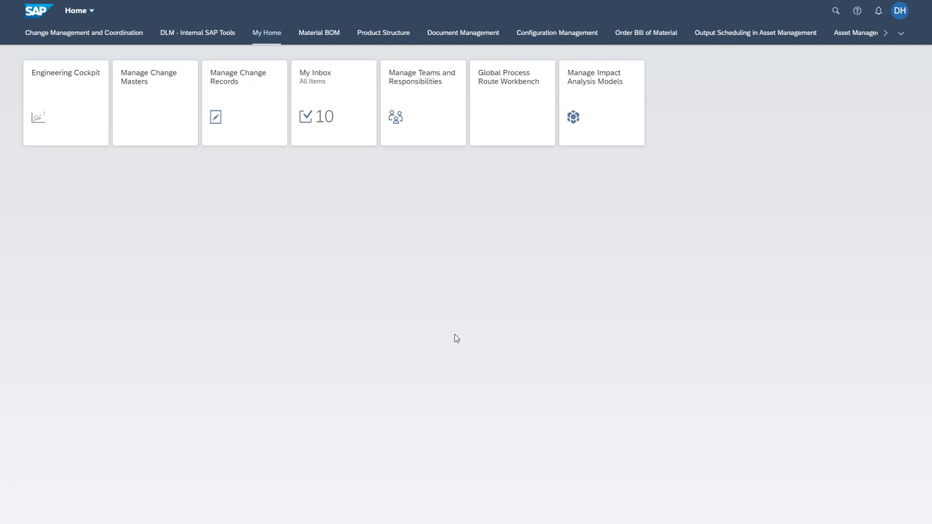
- Open the CR_EVALUATE_REQUEST template in the Global Process Route Workbench and expand its parallel steps
left_click(527, 136)
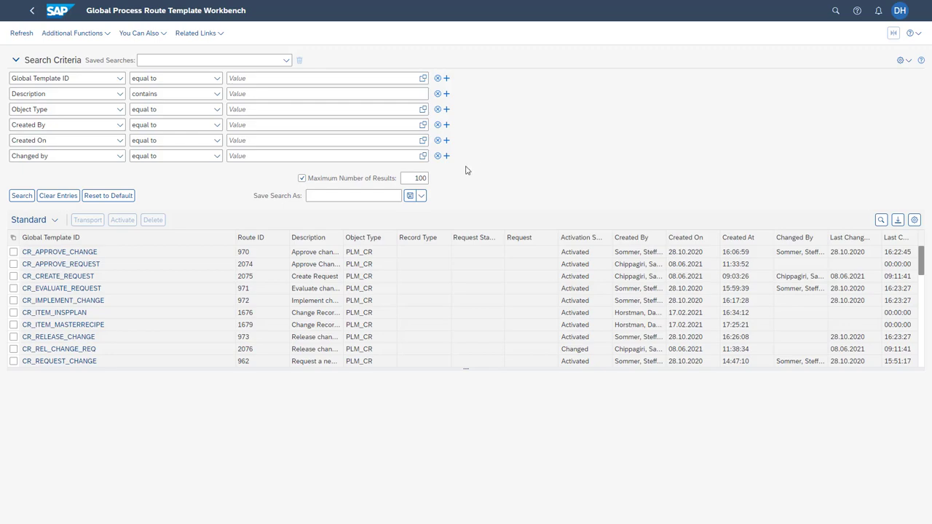
left_click(63, 292)
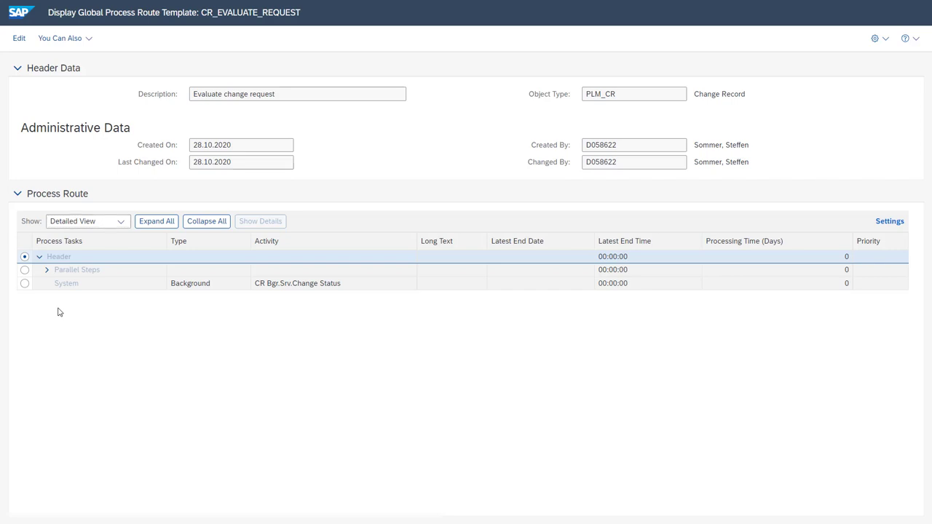
left_click(47, 270)
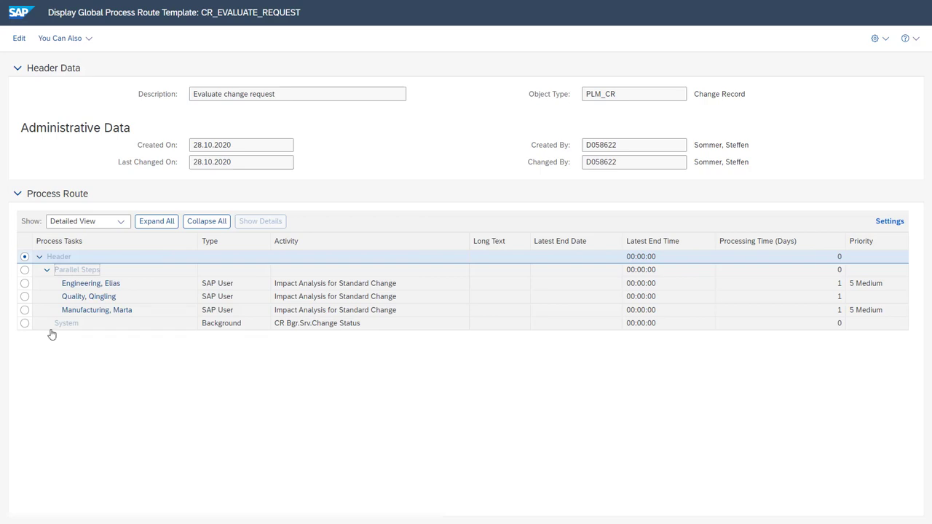
- Switch the template to edit mode and inspect the sequential task form without adding a task
left_click(19, 39)
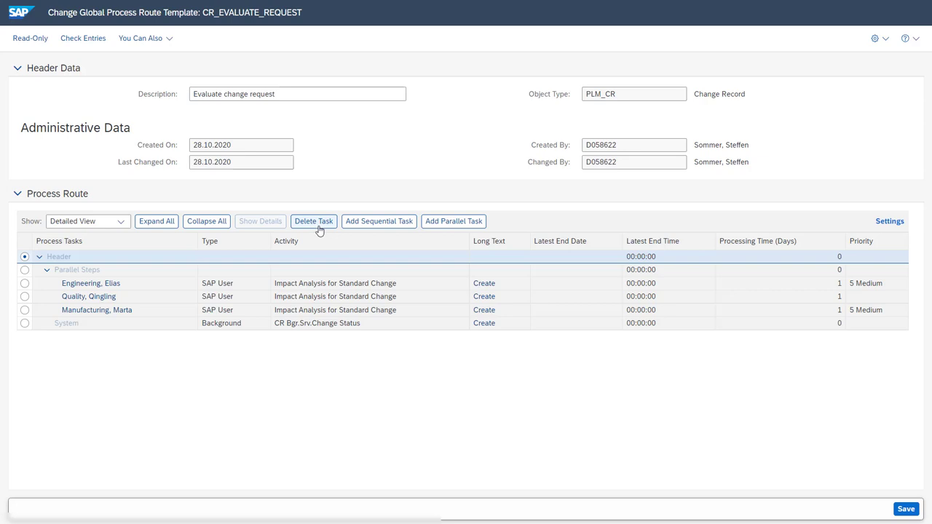
left_click(369, 226)
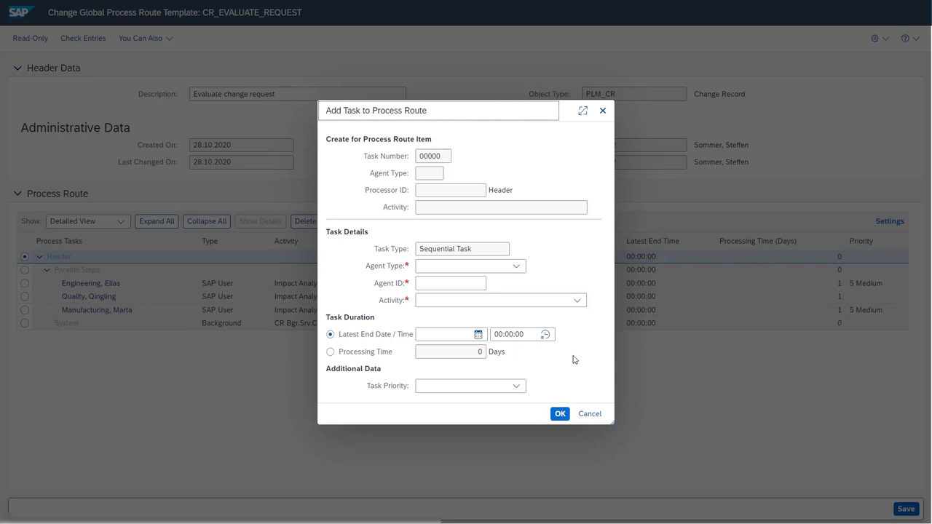
left_click(588, 414)
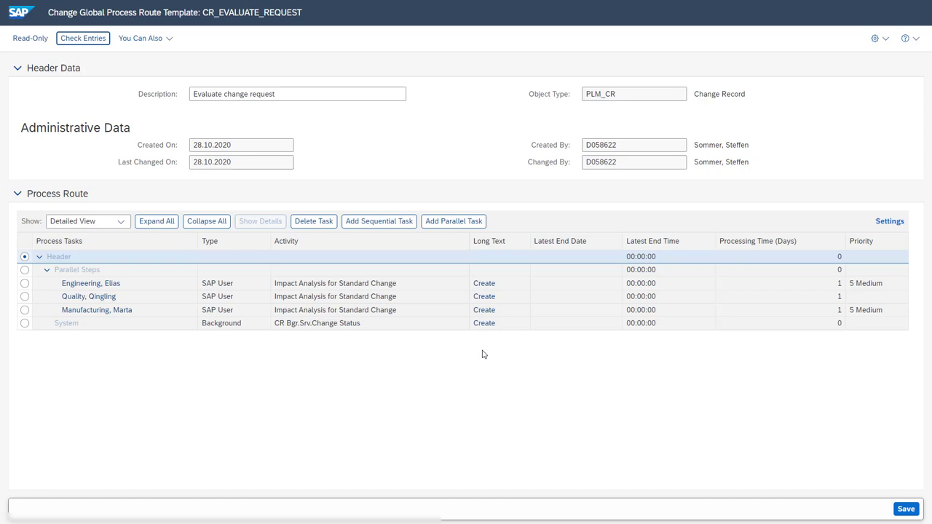
- Open the change record "Process Route manually selection" in Manage Change Records and go to its process routes
left_click(20, 12)
left_click(249, 115)
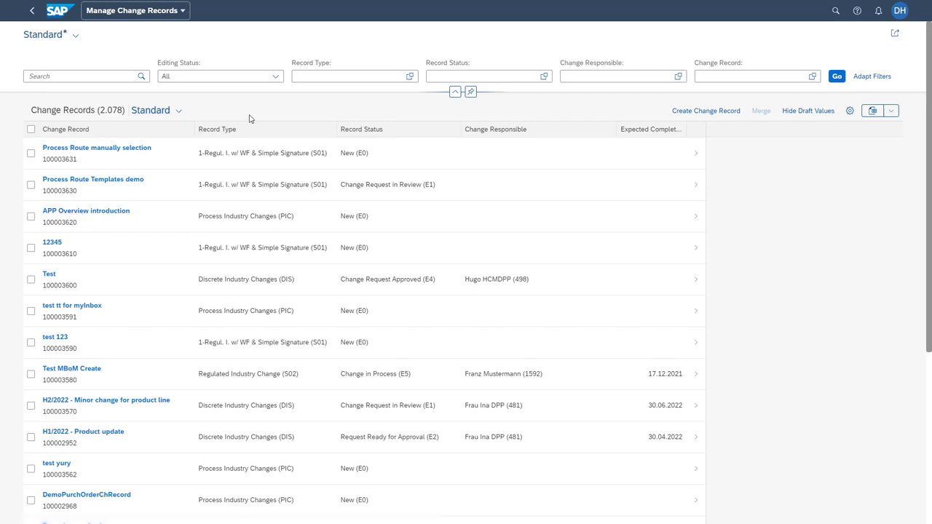
left_click(240, 154)
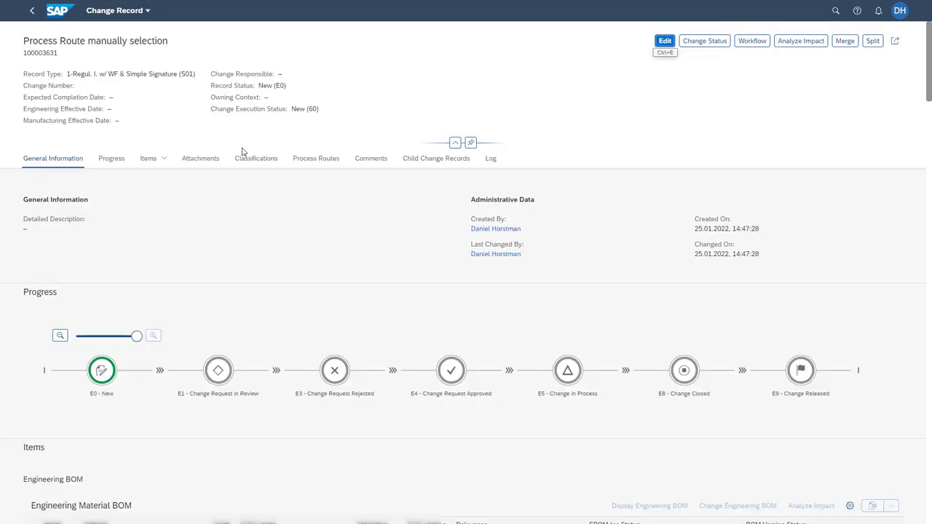
left_click(314, 159)
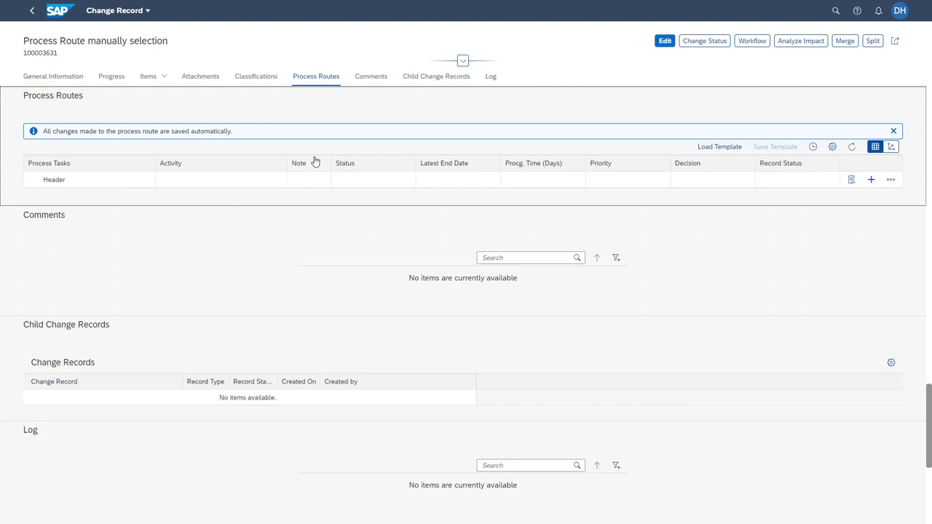
- Load template 971, Evaluate change request, into the change record's process route
left_click(703, 148)
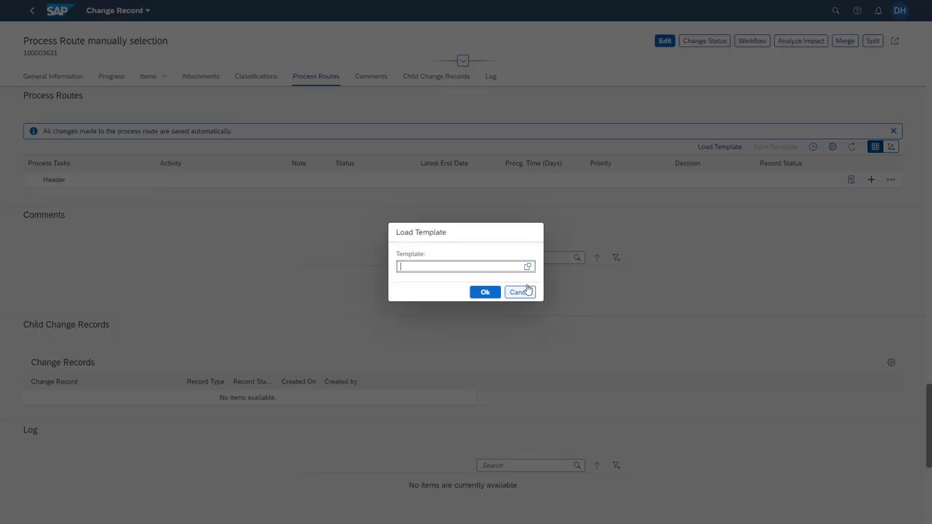
left_click(527, 266)
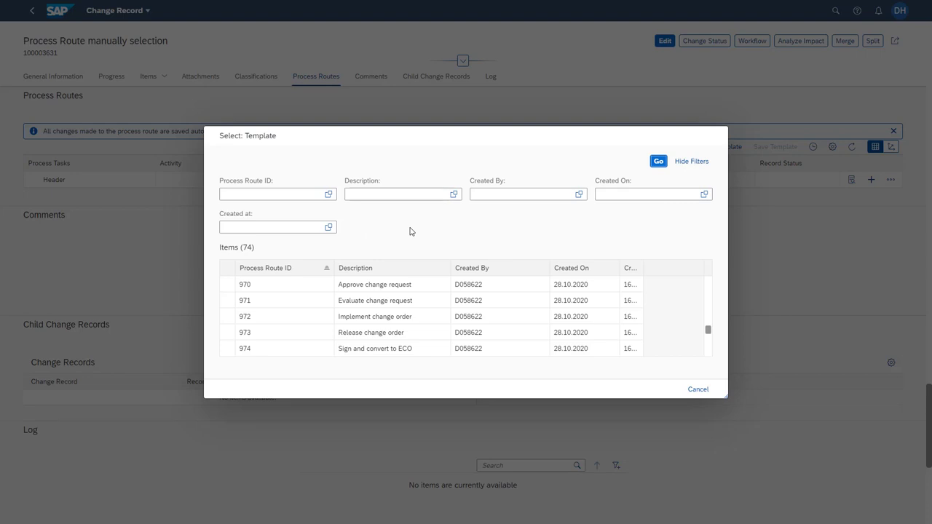
left_click(302, 300)
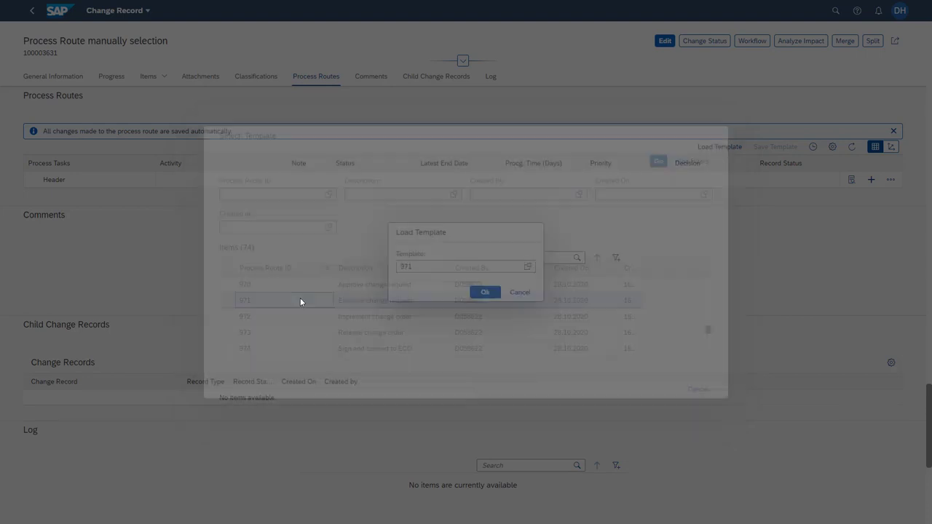
left_click(483, 292)
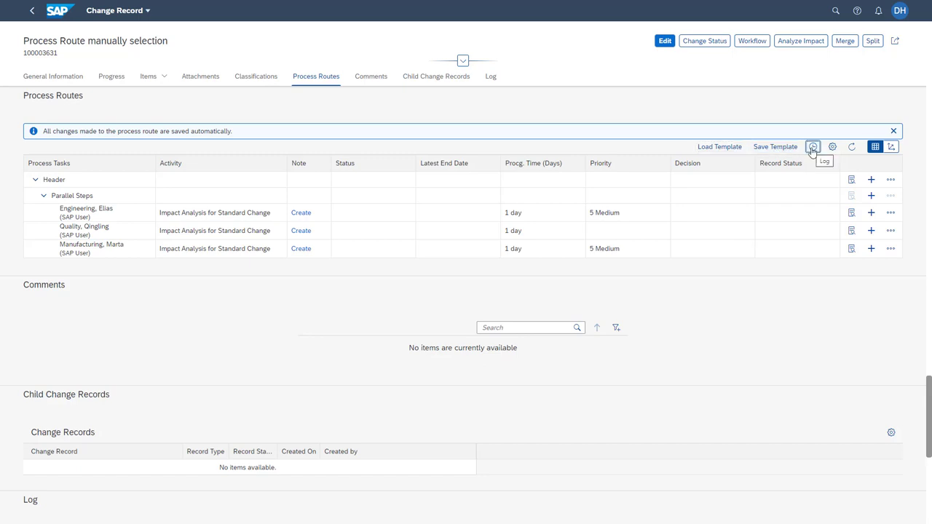
- Show background tasks in the process route, then view the route as a process flow and return to the table
left_click(835, 148)
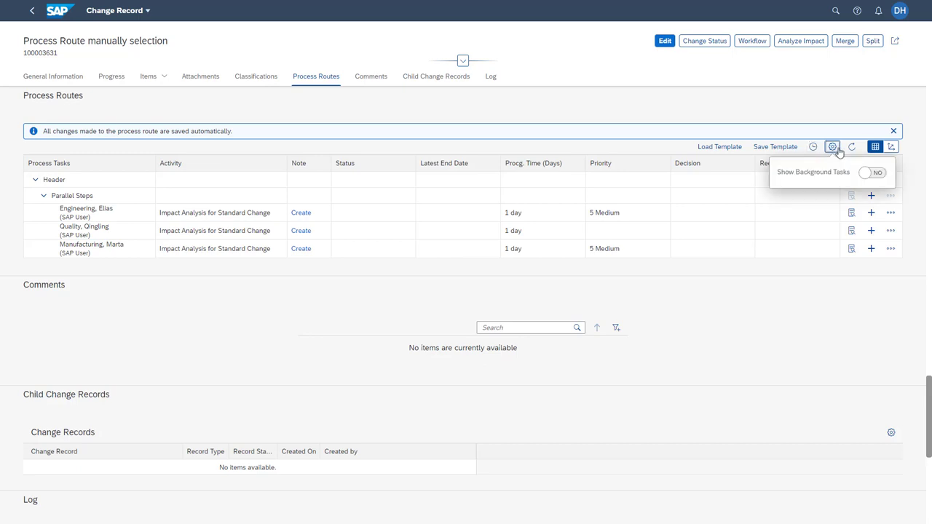
left_click(872, 173)
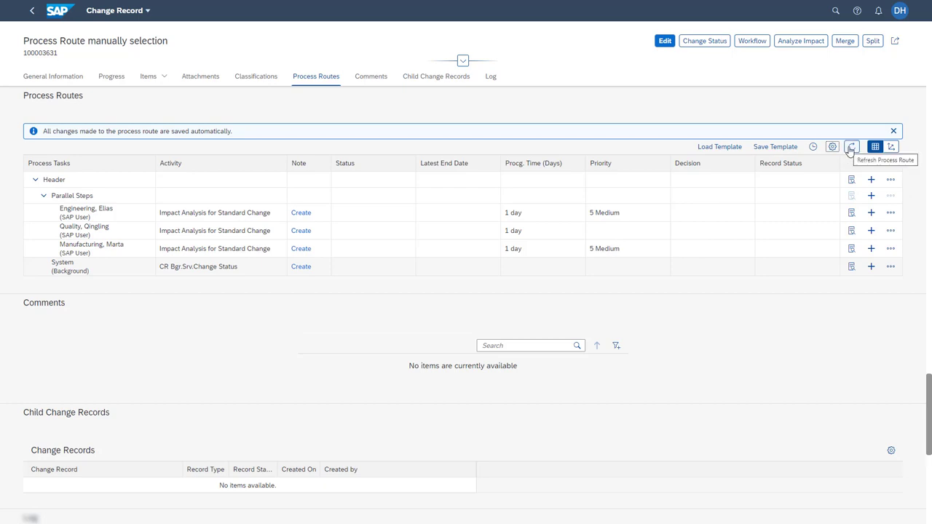
left_click(891, 147)
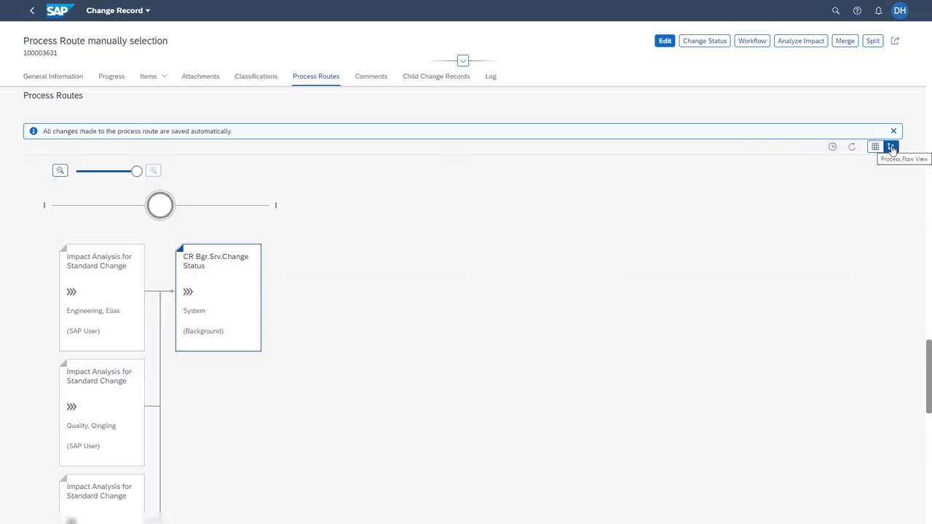
left_click(876, 147)
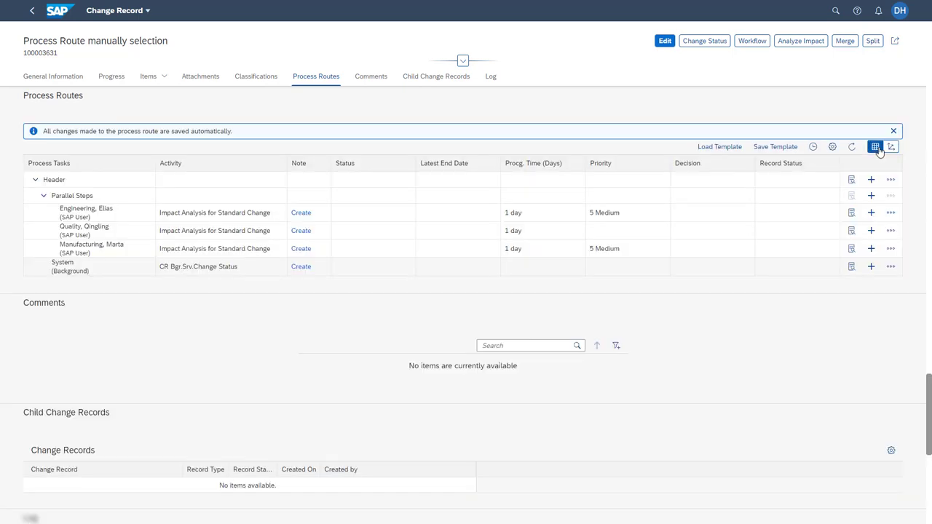
left_click(301, 213)
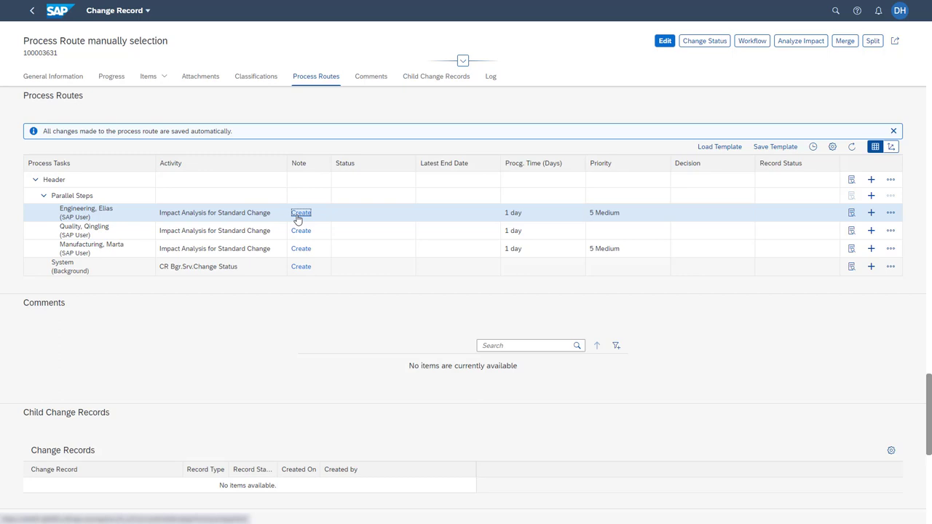
key("Tab")
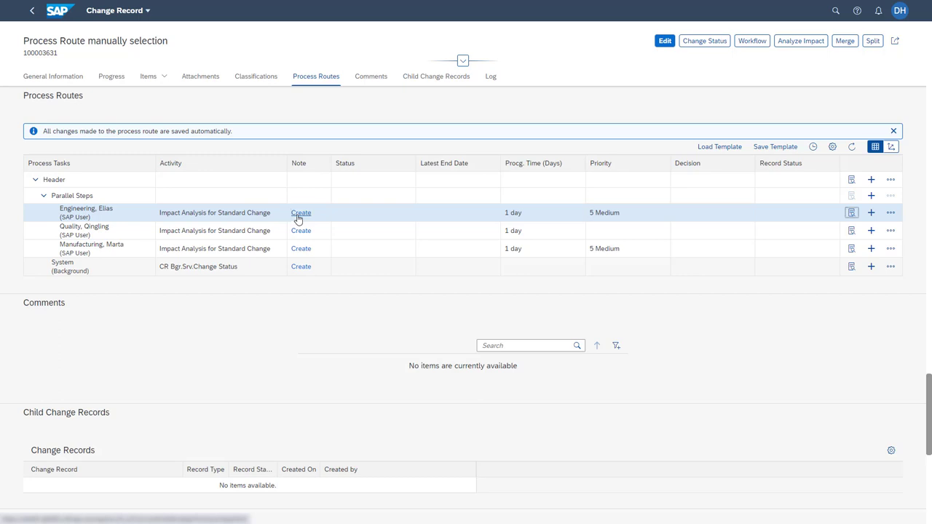
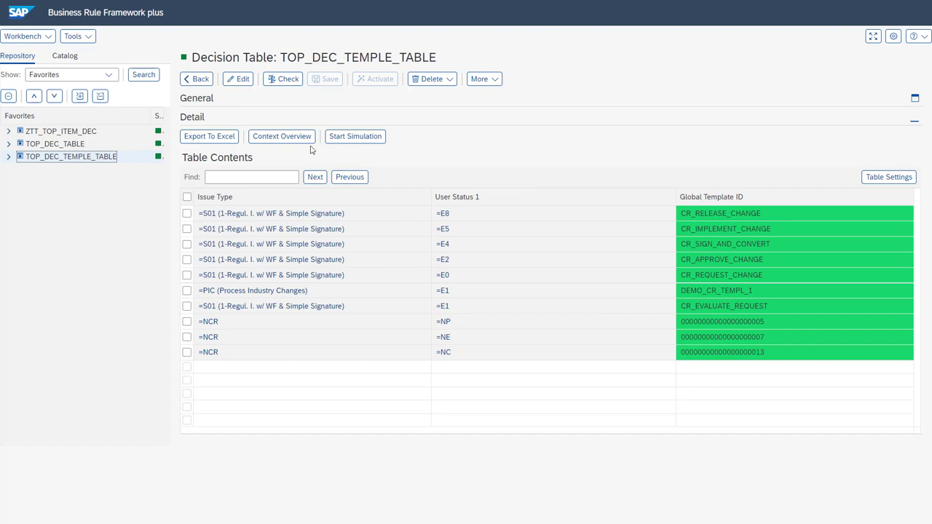
- Display the decision table ZTT_TOP_ITEM_DEC in Business Rule Framework plus to examine its template assignments
left_click(75, 133)
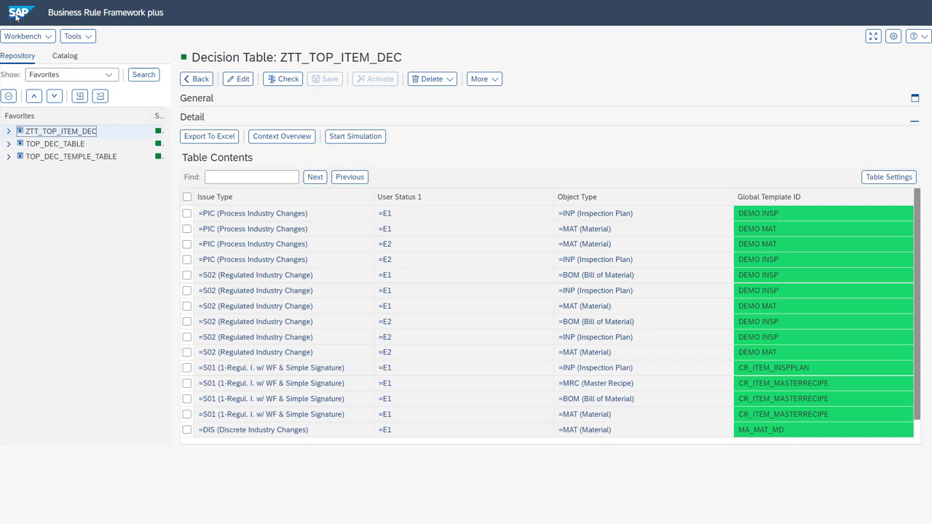
mouse_move(466, 33)
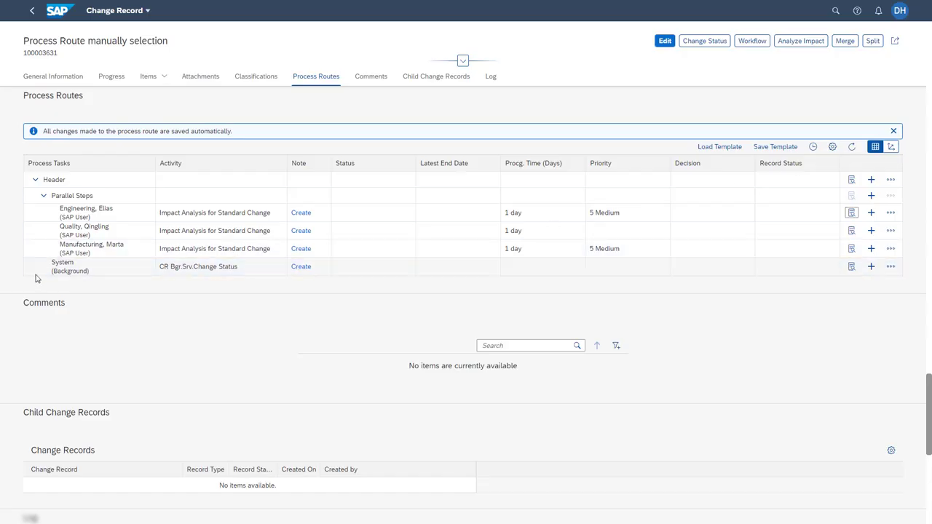
- Back in the change record, add a sequential task after the System background task with activity Service Status Change (CR_S_STS) and service ID CR_SYS
left_click(33, 276)
left_click(28, 275)
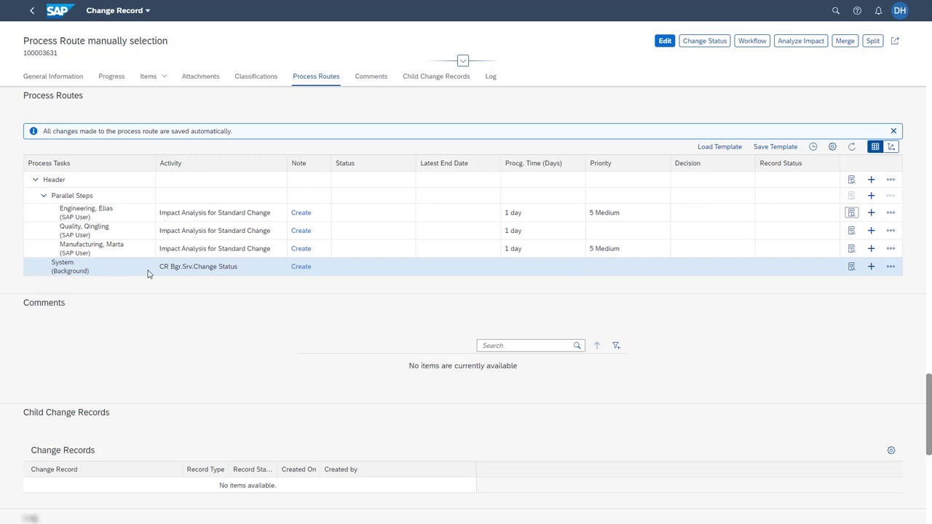
left_click(871, 268)
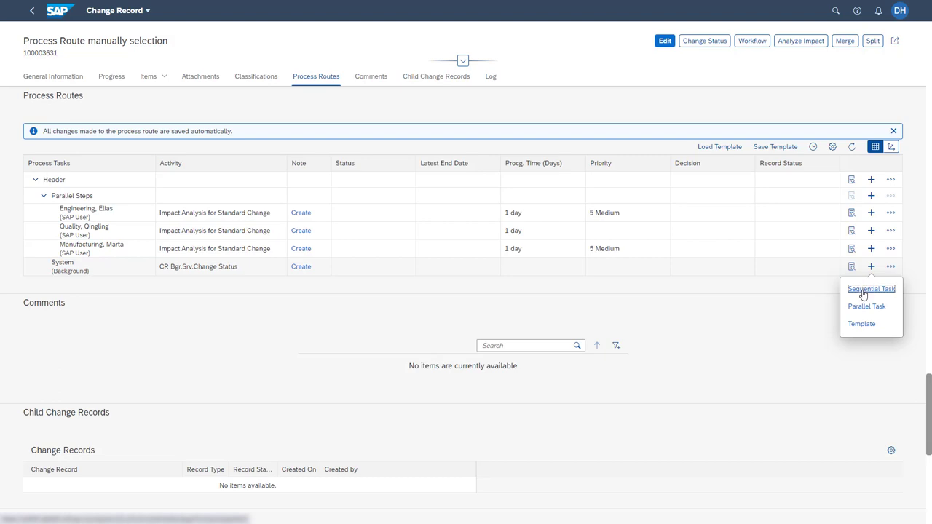
left_click(864, 291)
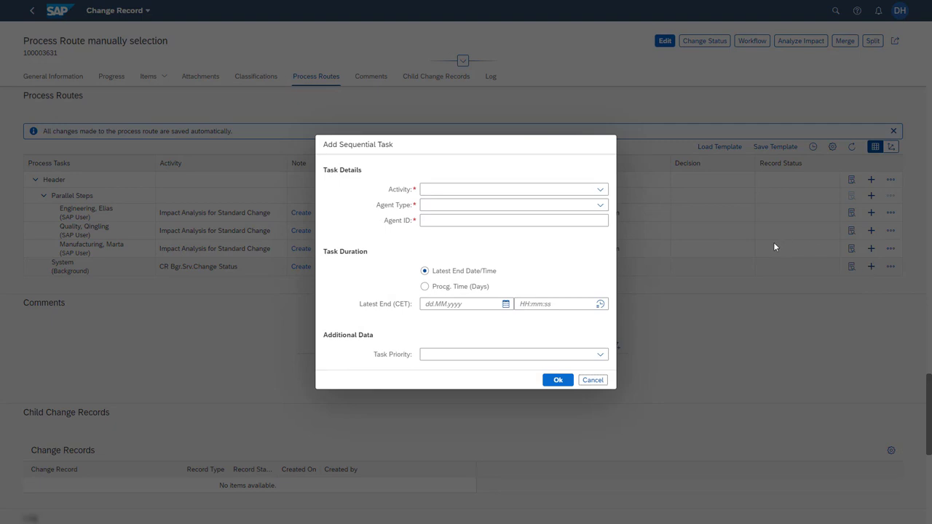
left_click(600, 192)
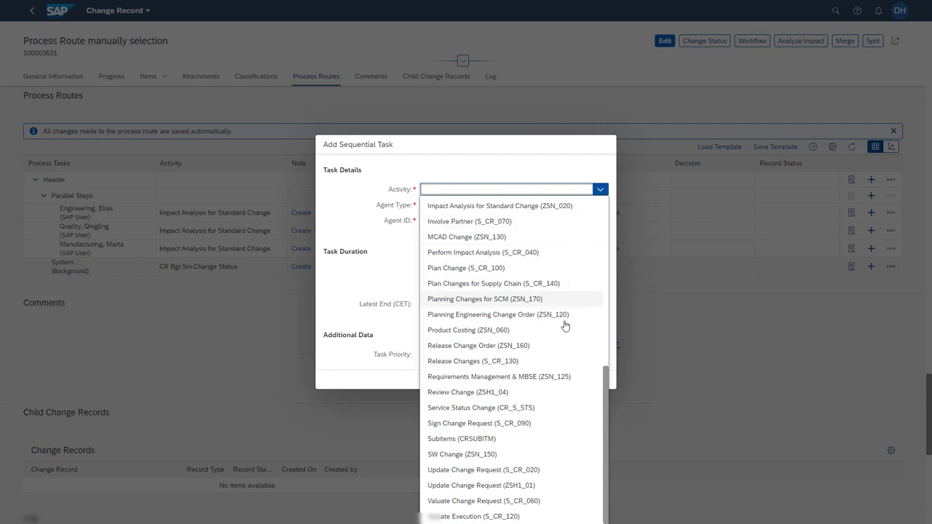
left_click(535, 409)
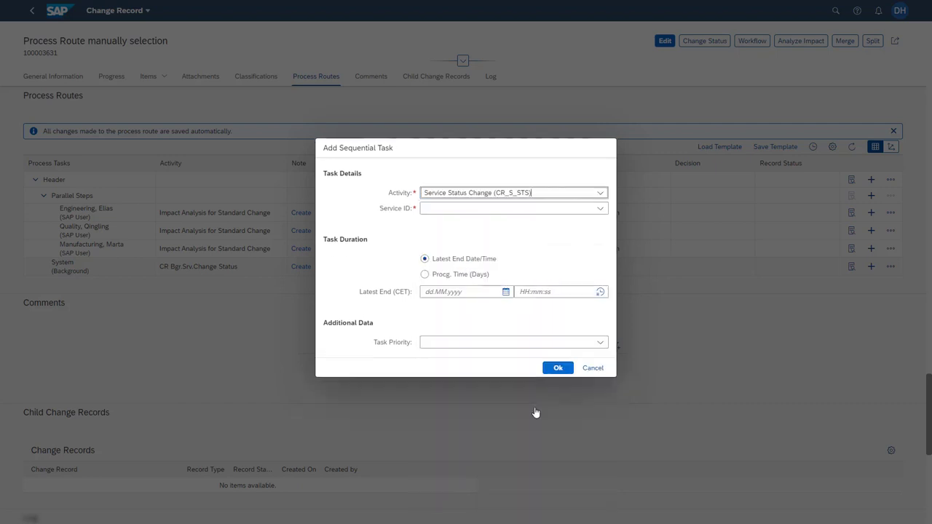
left_click(599, 214)
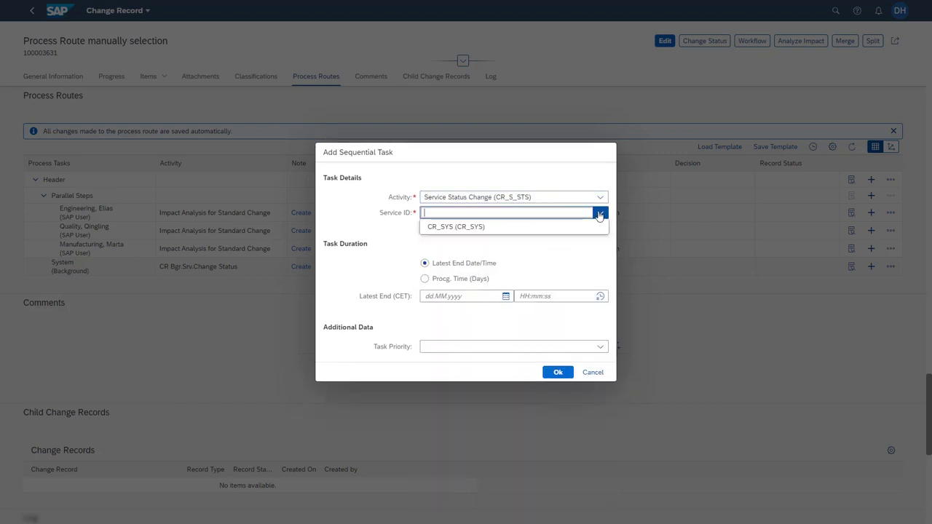
left_click(566, 230)
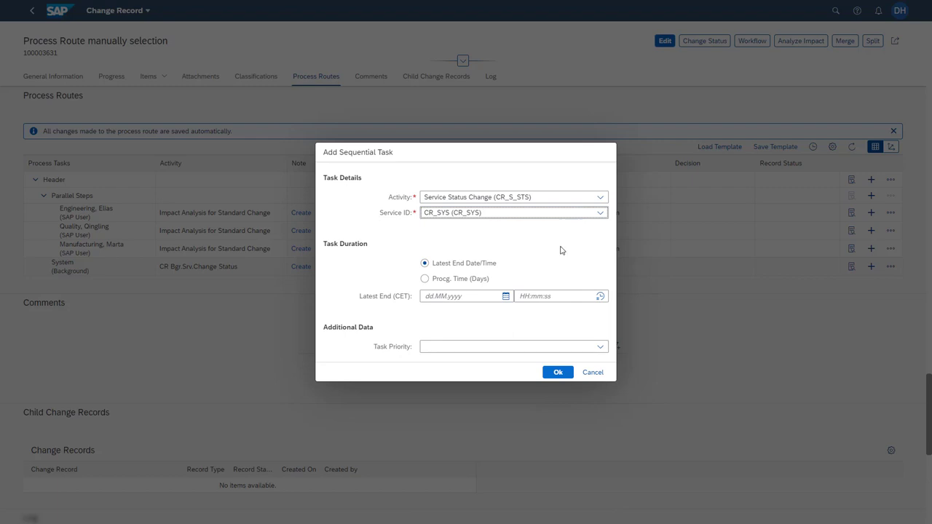
left_click(557, 373)
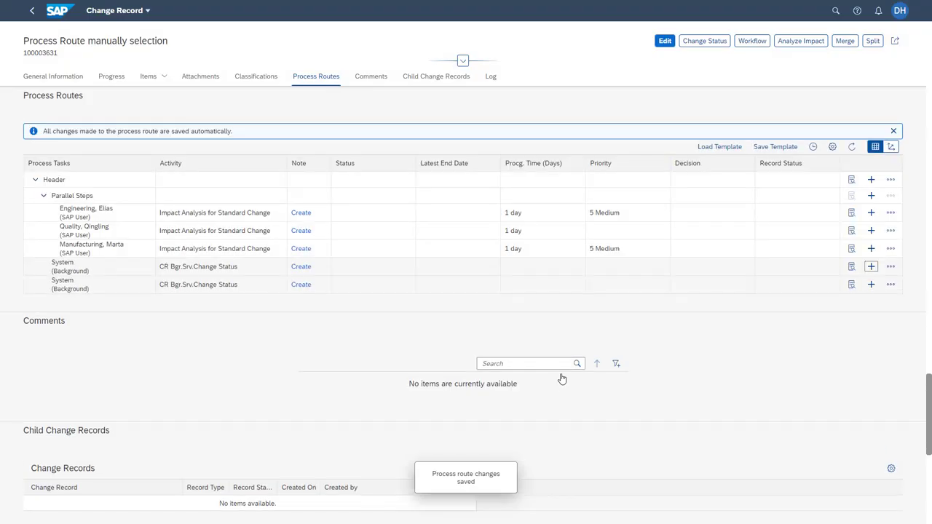
left_click(401, 291)
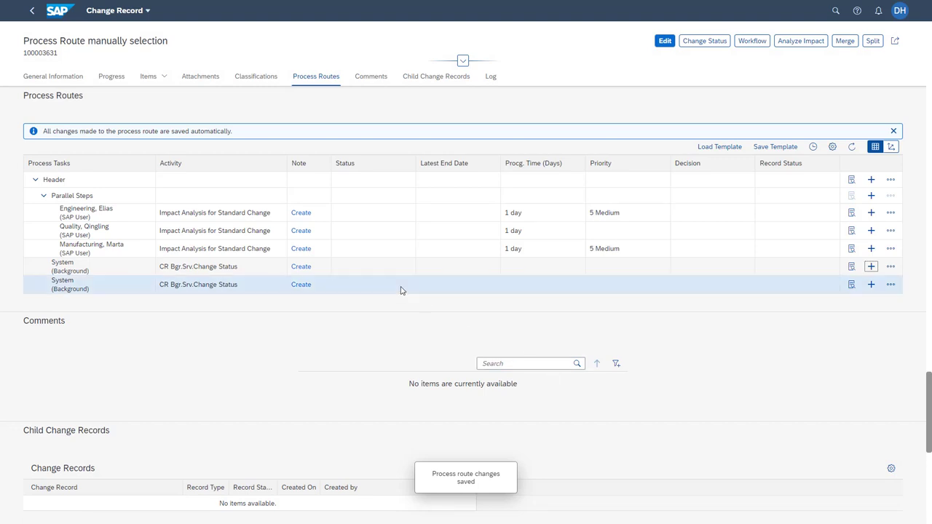